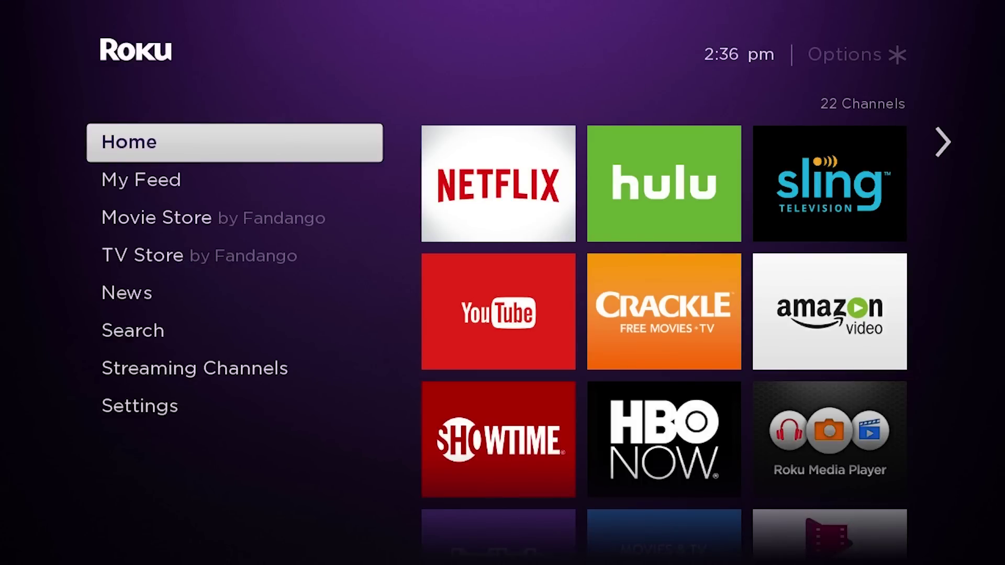
- Move down the Home menu to Streaming Channels and enter the Channel Store
{"action": "key", "text": "Right"}
{"action": "key", "text": "Right"}
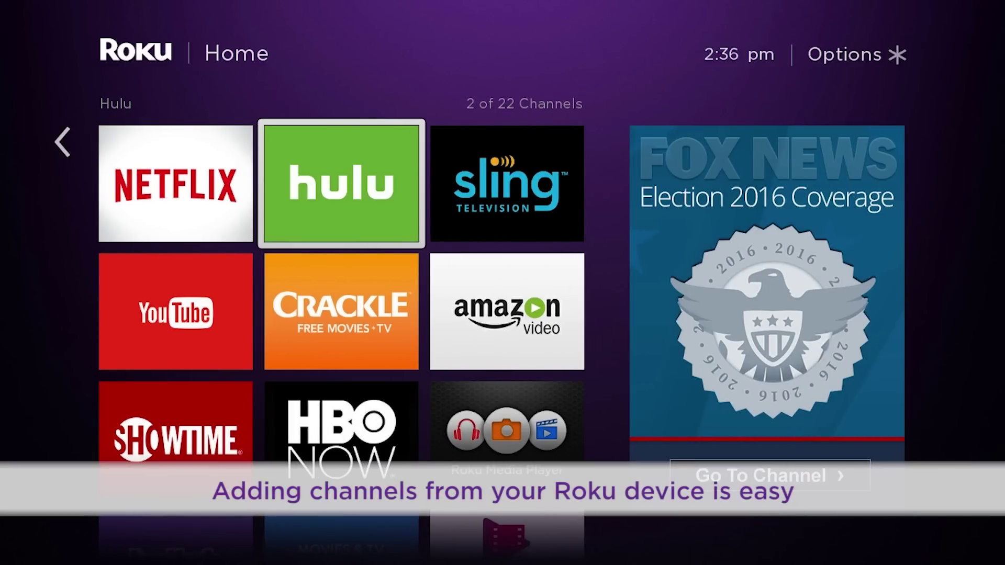
{"action": "key", "text": "Down"}
{"action": "key", "text": "Down"}
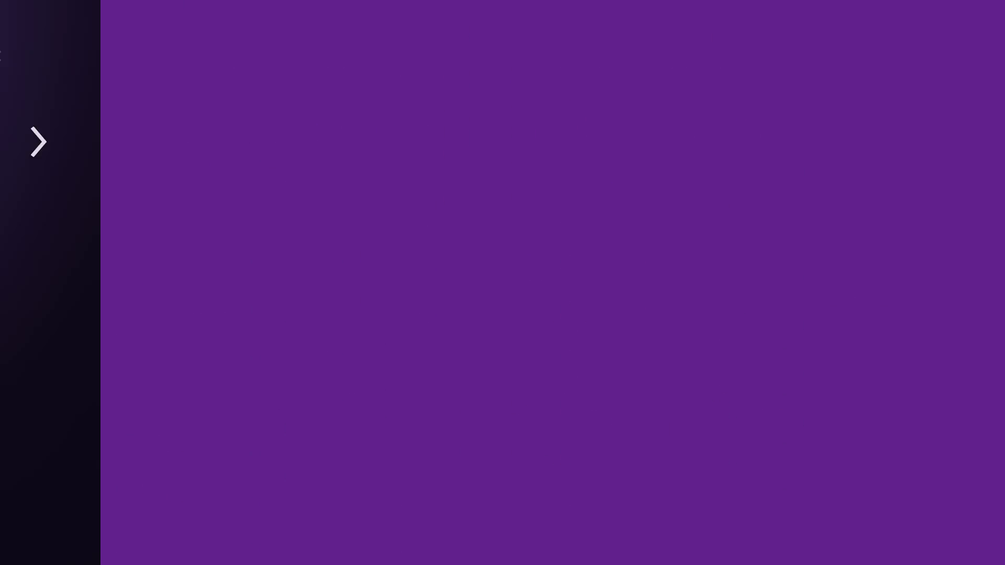
{"action": "key", "text": "Down"}
{"action": "key", "text": "Down"}
{"action": "key", "text": "Down"}
{"action": "key", "text": "Down"}
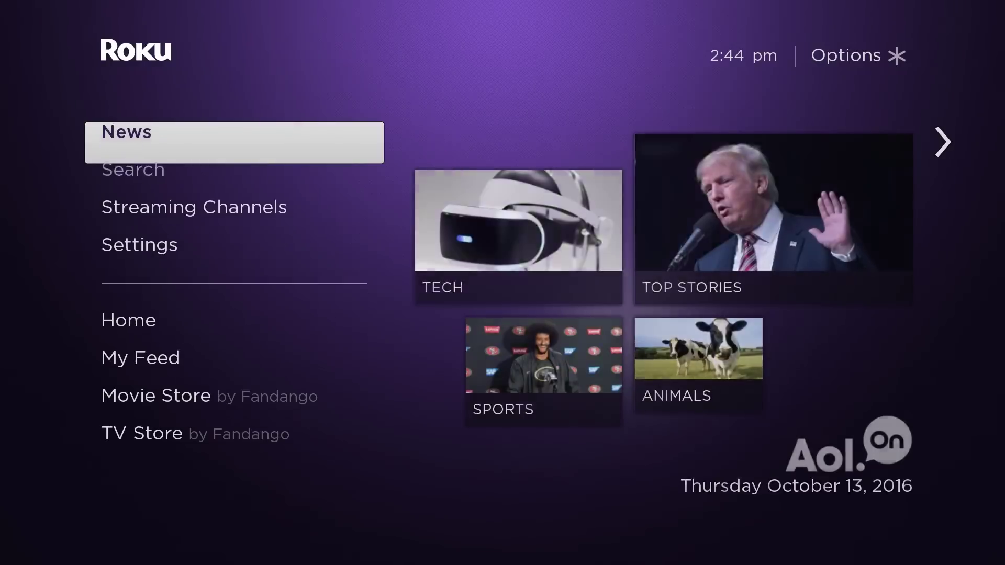
{"action": "key", "text": "Down"}
{"action": "key", "text": "Down"}
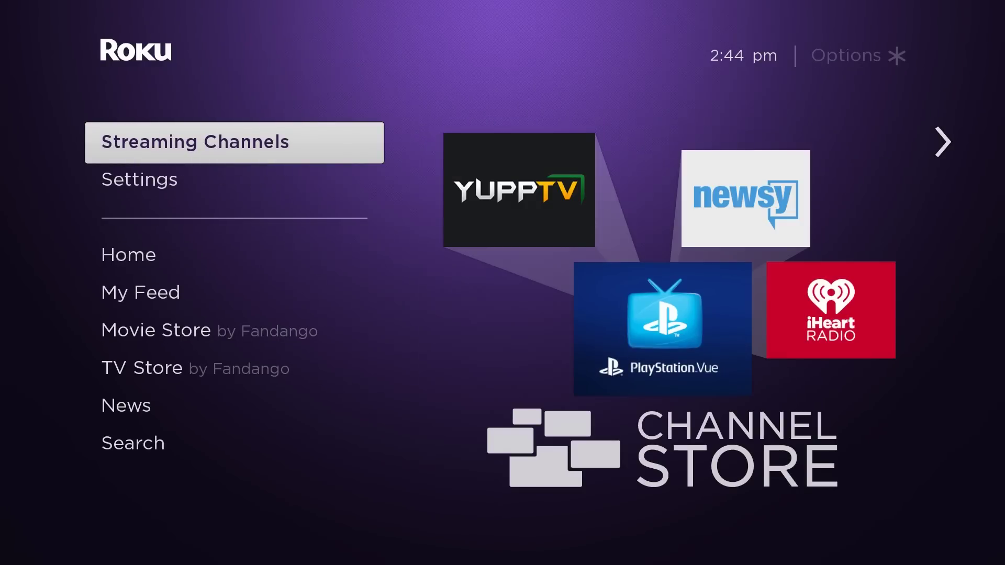
{"action": "key", "text": "Return"}
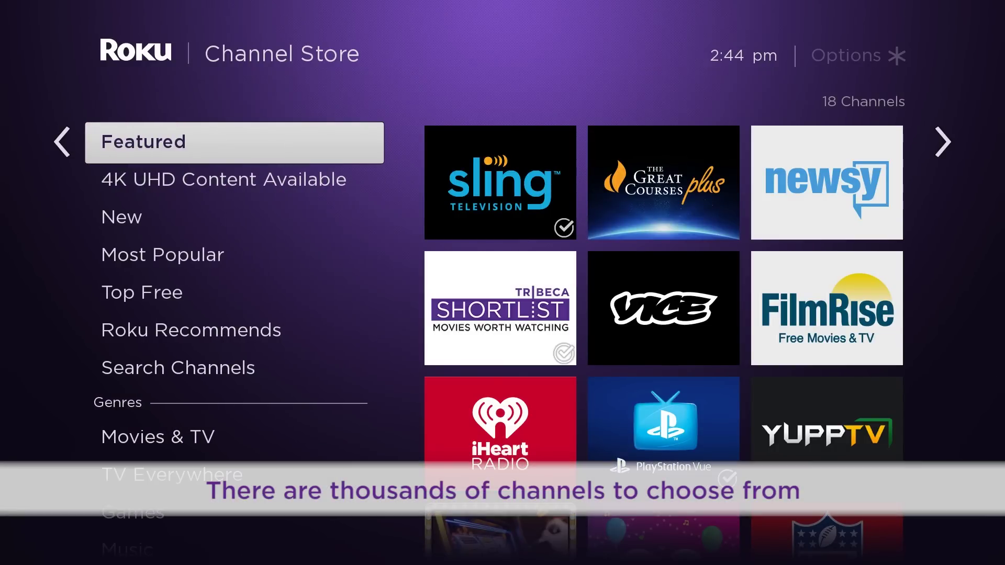
- Browse the Featured channels to the NFL tile and open its details page
{"action": "key", "text": "Right"}
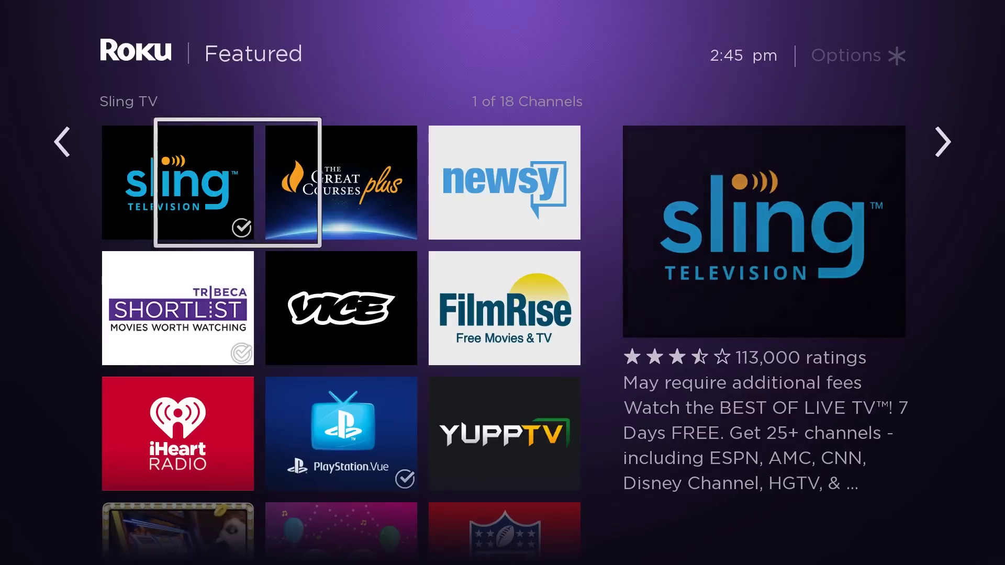
{"action": "key", "text": "Right"}
{"action": "key", "text": "Right"}
{"action": "key", "text": "Down"}
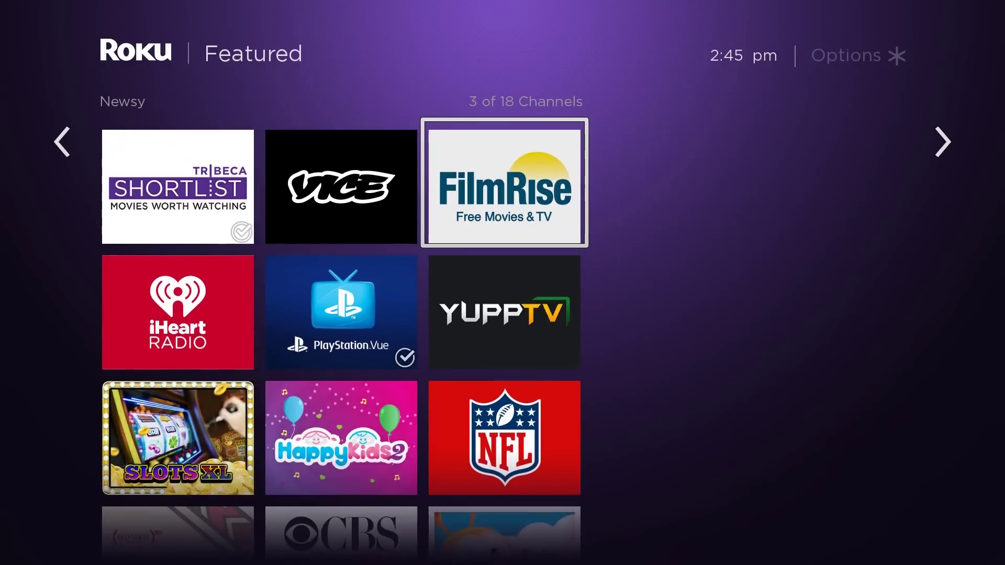
{"action": "key", "text": "Down"}
{"action": "key", "text": "Down"}
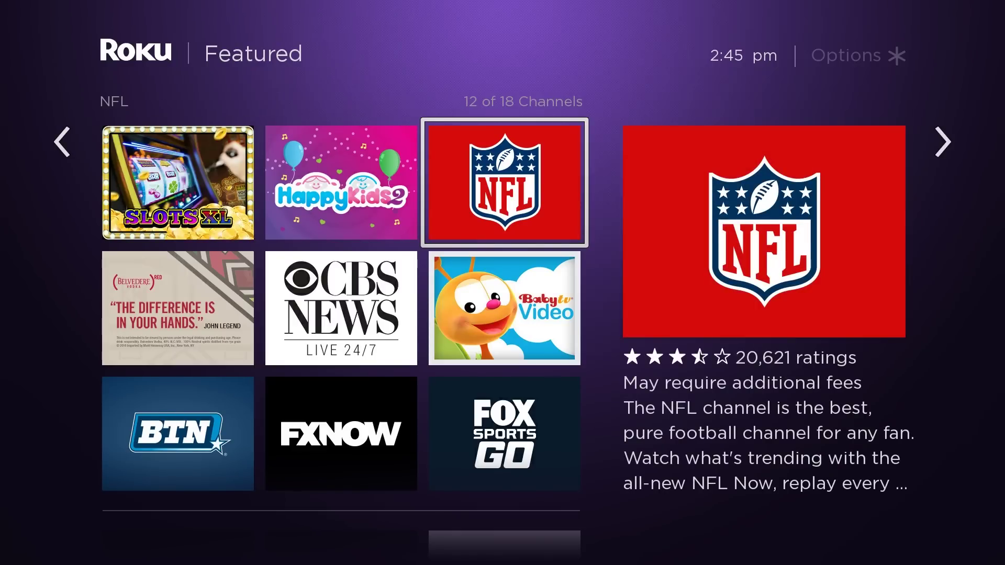
{"action": "key", "text": "Return"}
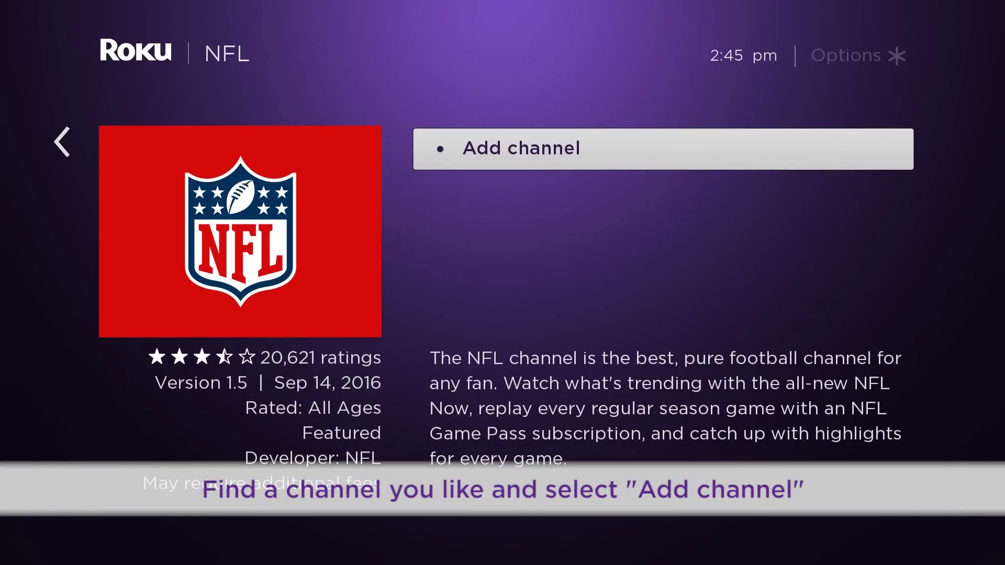
- Add the NFL channel to the Home screen, authorising with the account PIN, and dismiss the confirmation
{"action": "key", "text": "Return"}
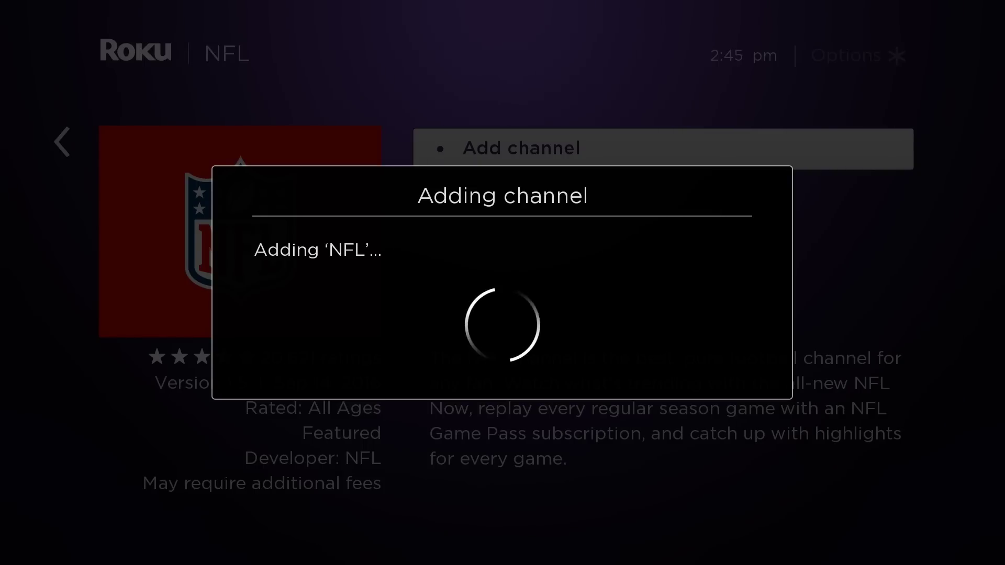
{"action": "key", "text": "Return"}
{"action": "key", "text": "Return"}
{"action": "key", "text": "Return"}
{"action": "key", "text": "Return"}
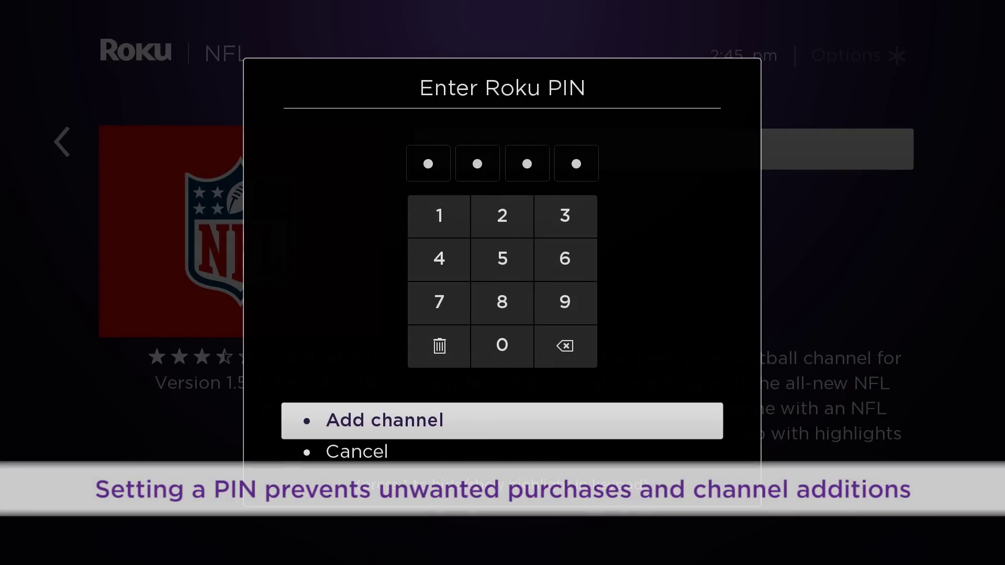
{"action": "key", "text": "Return"}
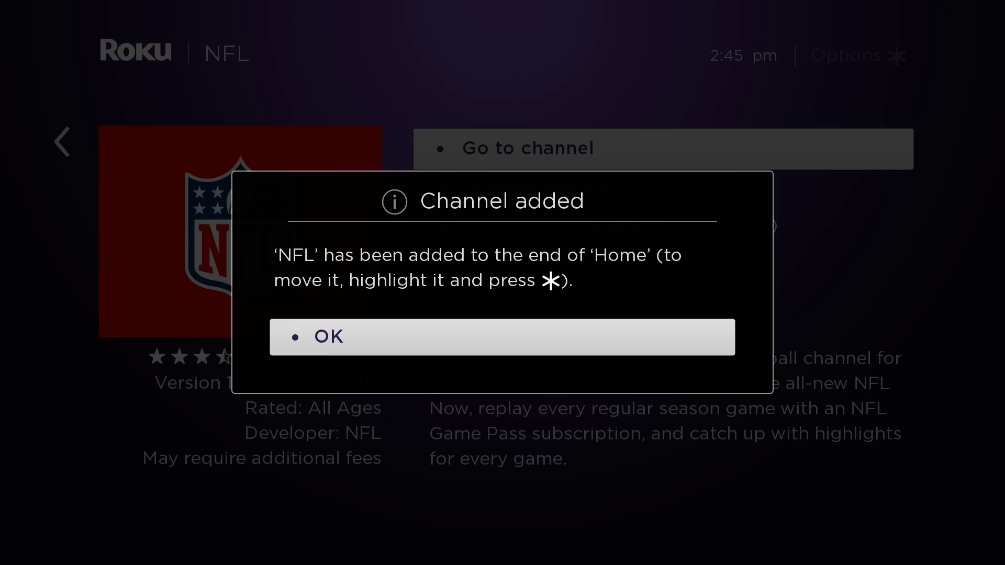
{"action": "key", "text": "Return"}
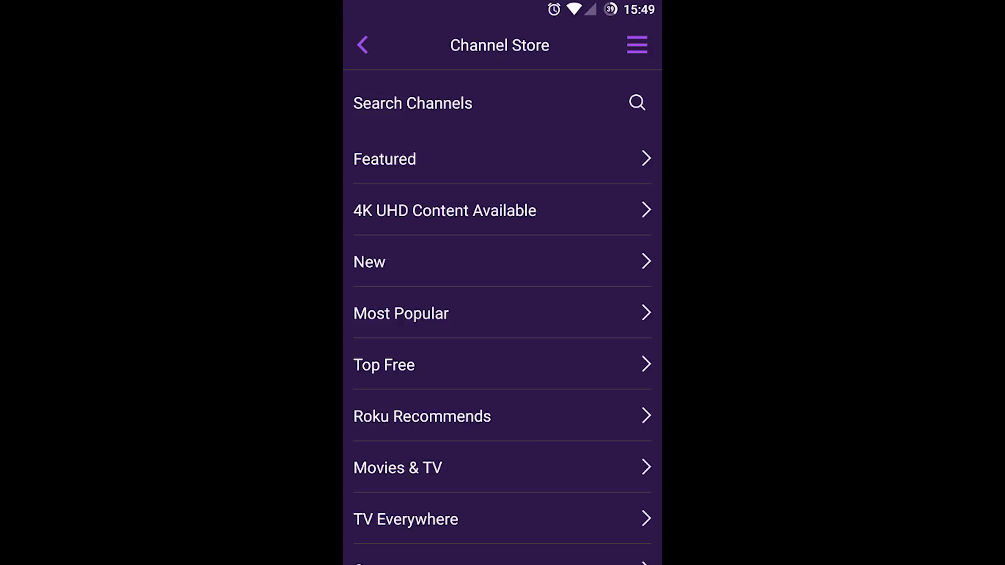
- Add the free PBS KIDS channel to the Roku device from the app's Top Free list
{"action": "left_click", "coordinate": [384, 365]}
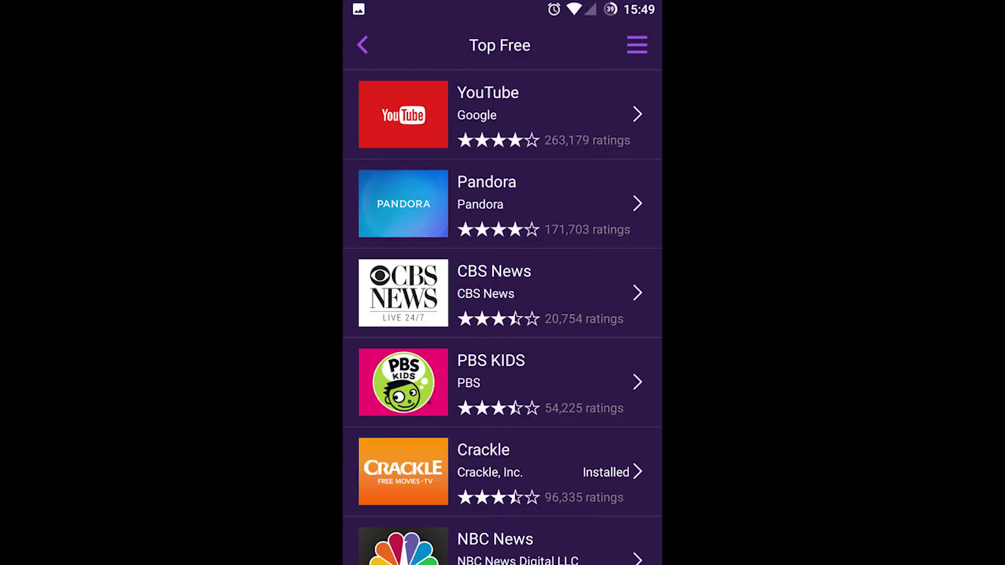
{"action": "left_click", "coordinate": [502, 382]}
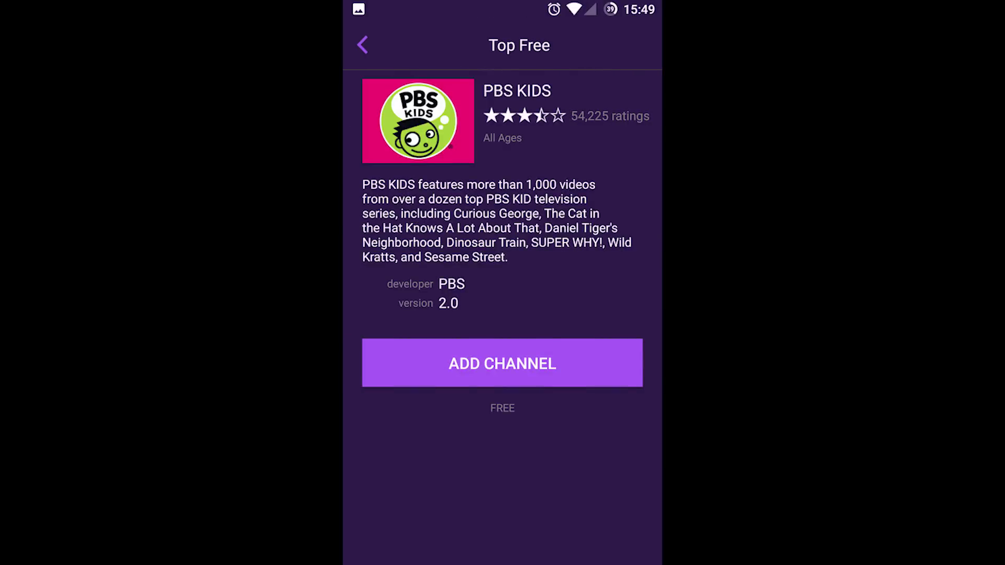
{"action": "left_click", "coordinate": [503, 363]}
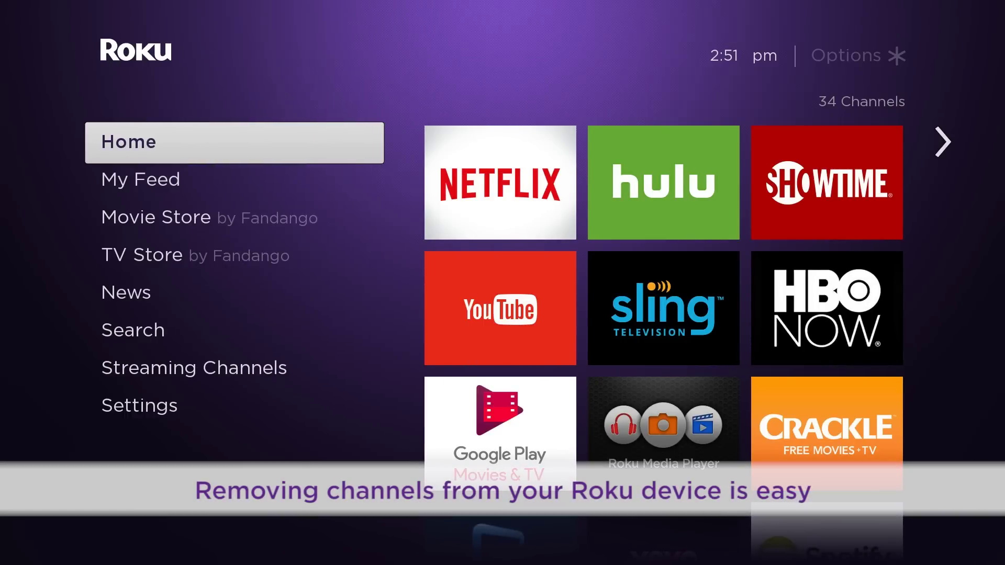
- Remove the NFL tile, last in the Home channel grid, through its channel options and confirm
{"action": "key", "text": "Right"}
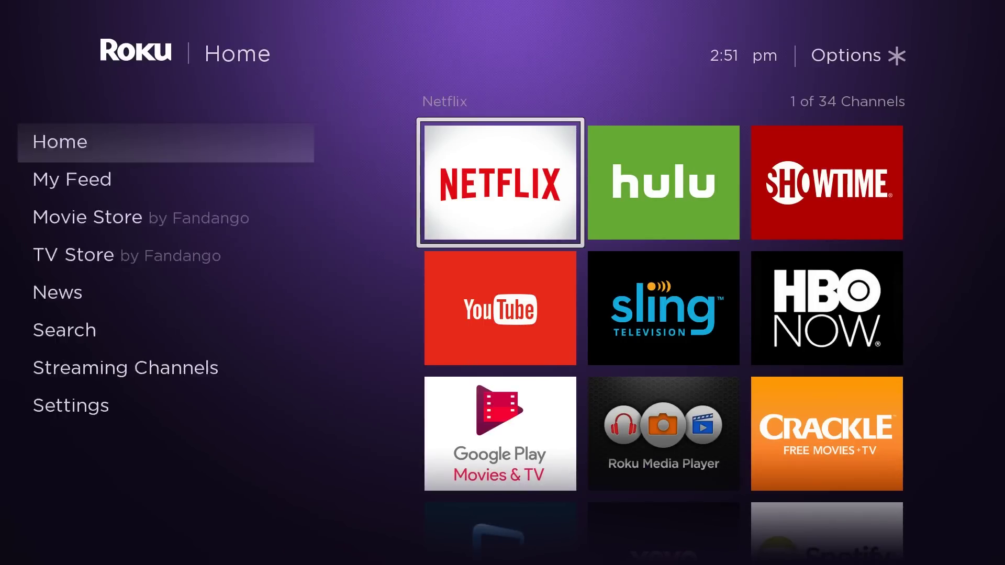
{"action": "key", "text": "Up"}
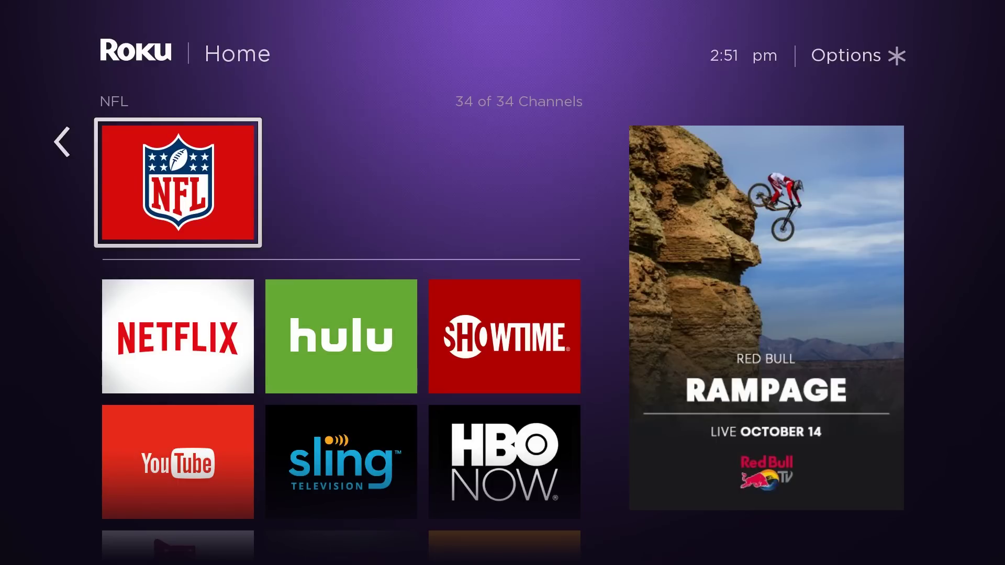
{"action": "key", "text": "asterisk"}
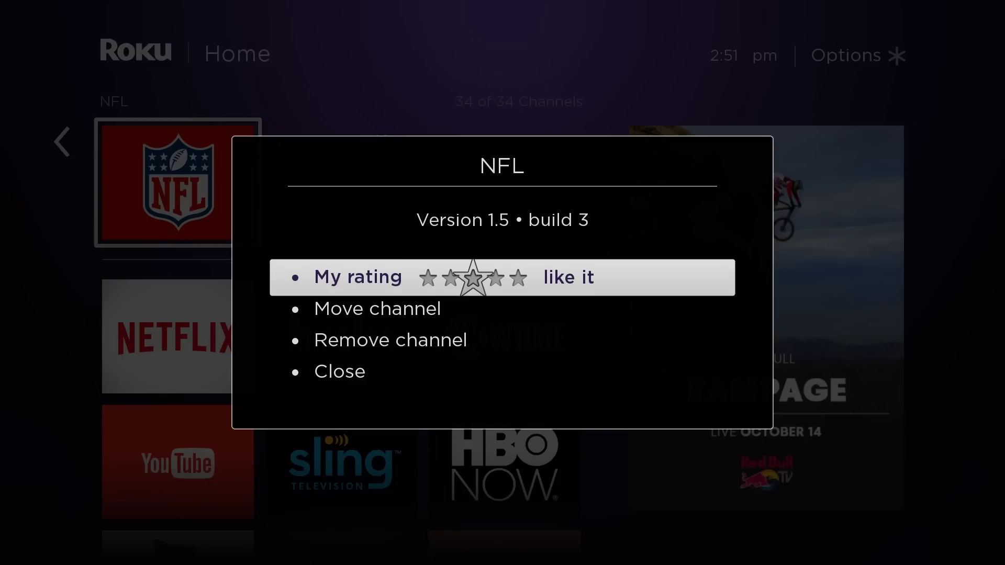
{"action": "key", "text": "Down"}
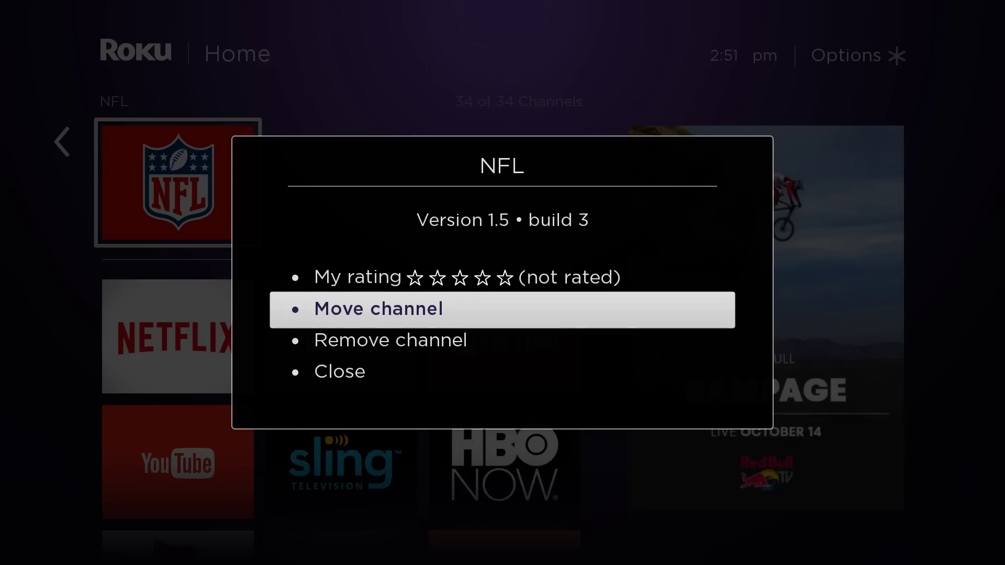
{"action": "key", "text": "Down"}
{"action": "key", "text": "Return"}
{"action": "key", "text": "Up"}
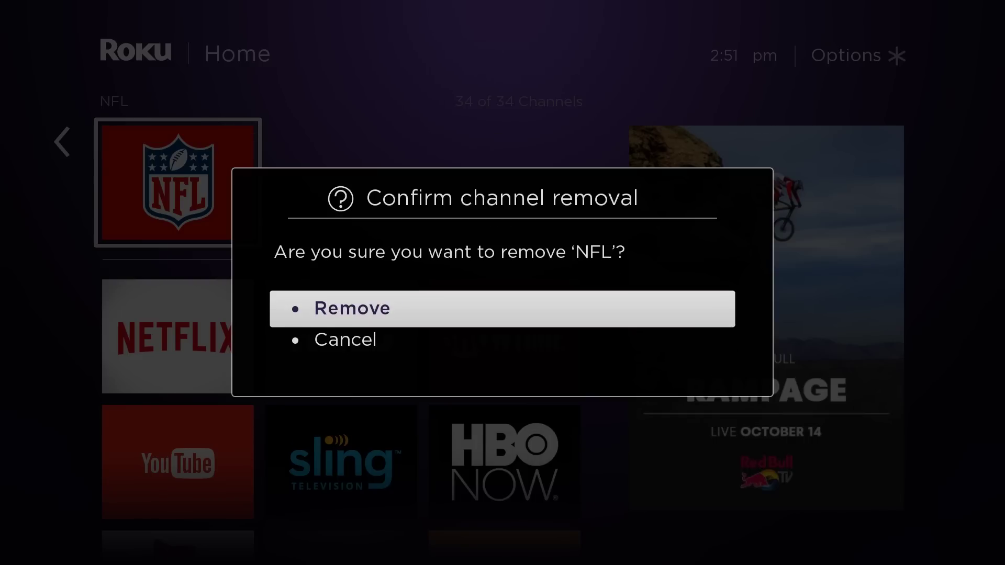
{"action": "key", "text": "Return"}
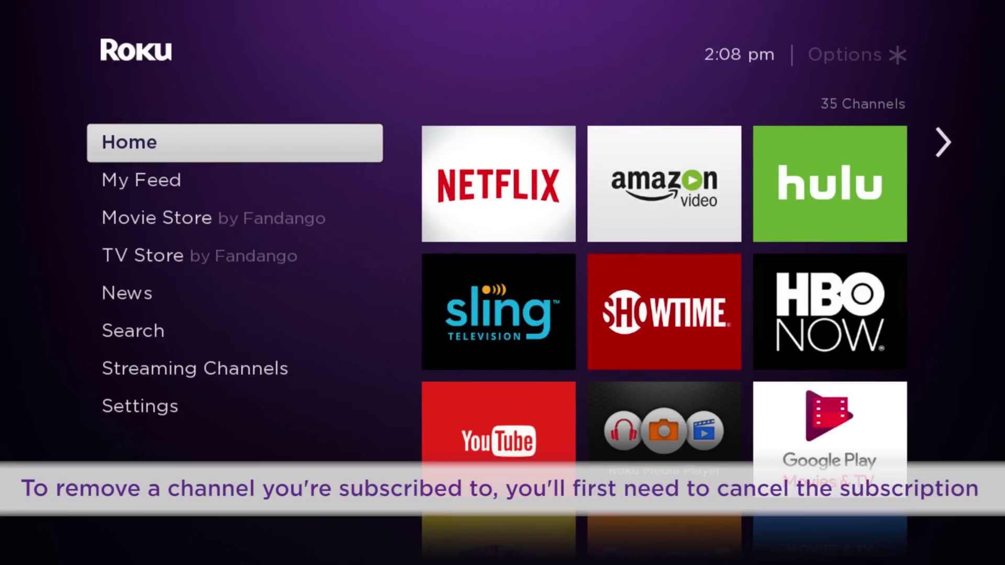
- Highlight Comic-Con HQ in the Home grid and open its subscription management
{"action": "key", "text": "Right"}
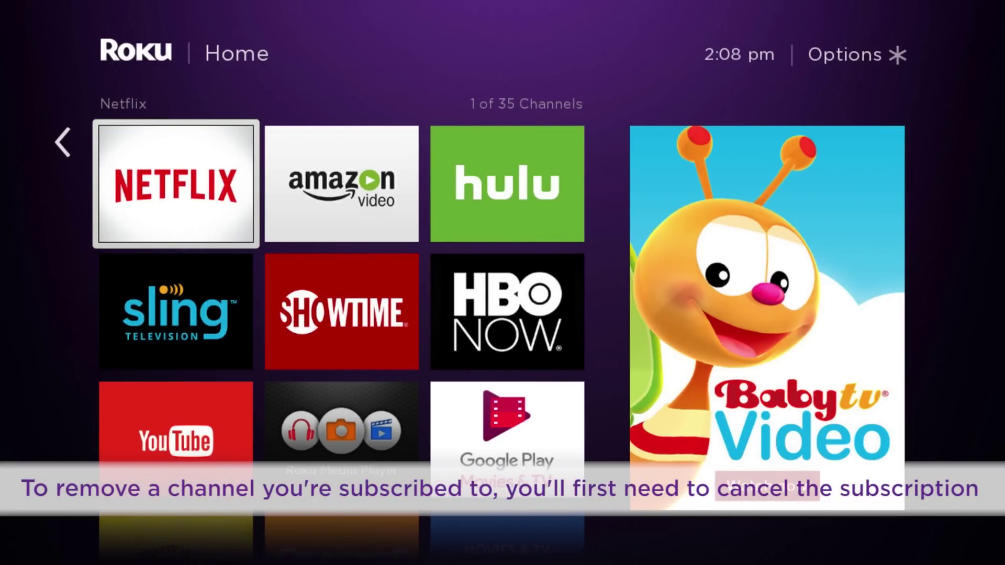
{"action": "key", "text": "Down"}
{"action": "key", "text": "Down"}
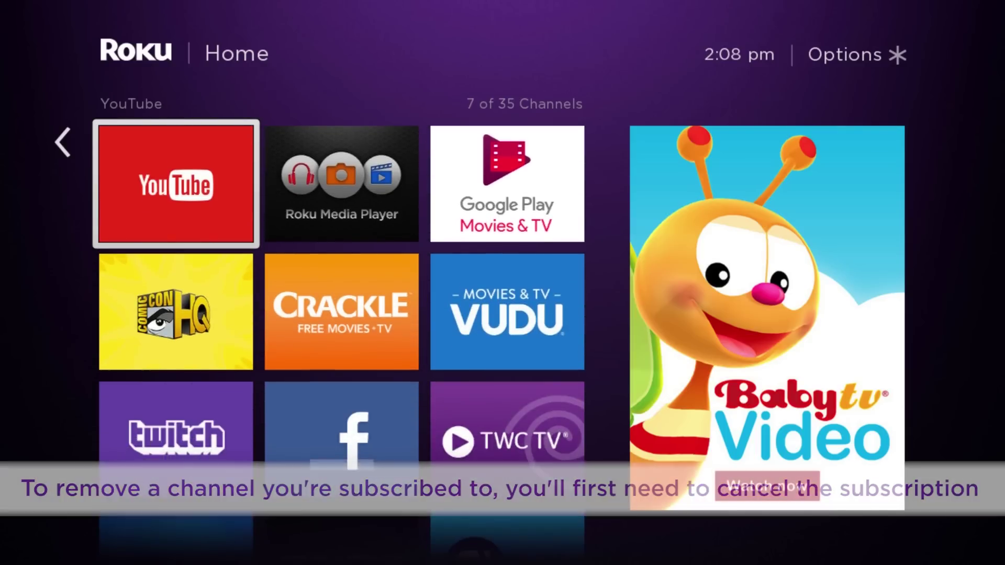
{"action": "key", "text": "Down"}
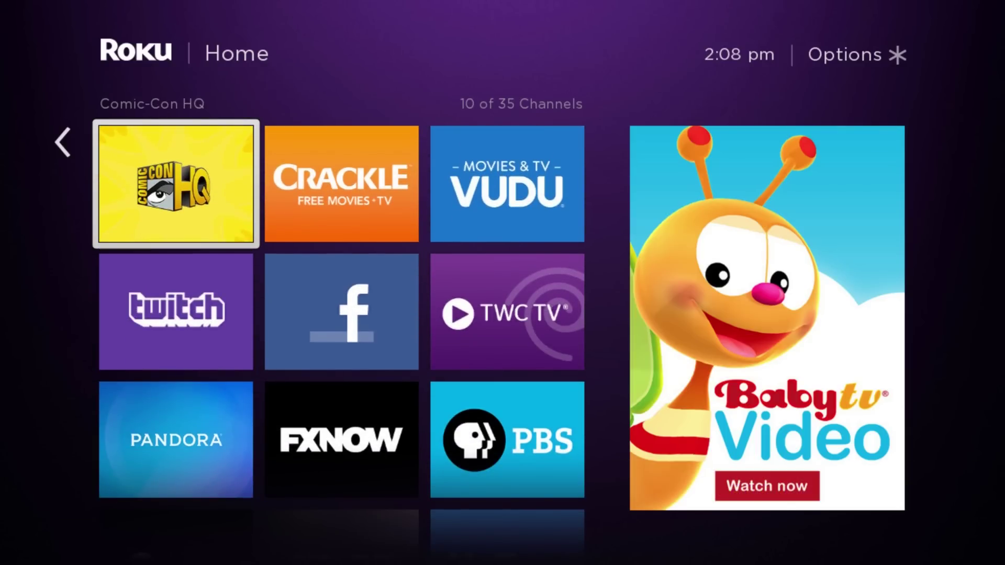
{"action": "key", "text": "asterisk"}
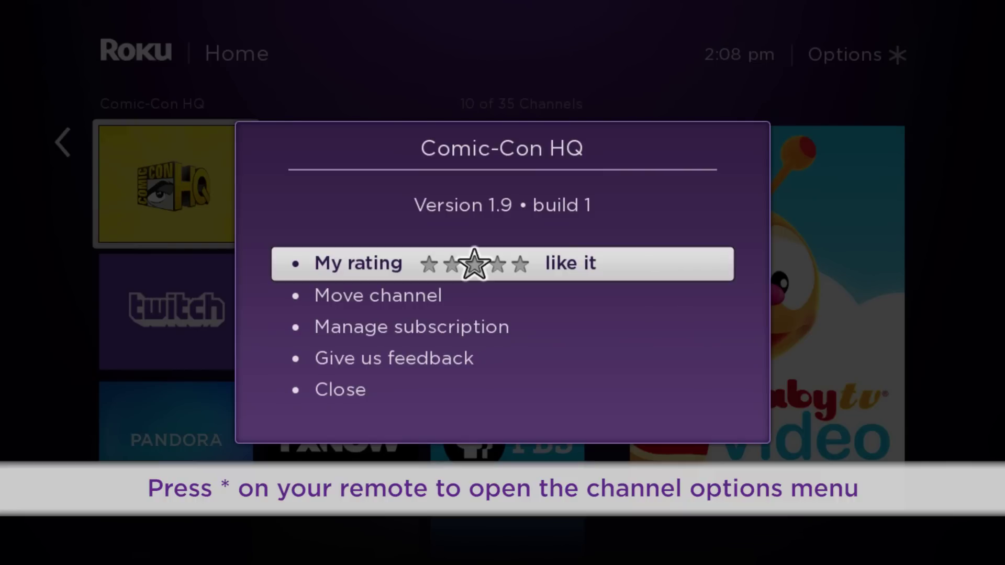
{"action": "key", "text": "Down"}
{"action": "key", "text": "Down"}
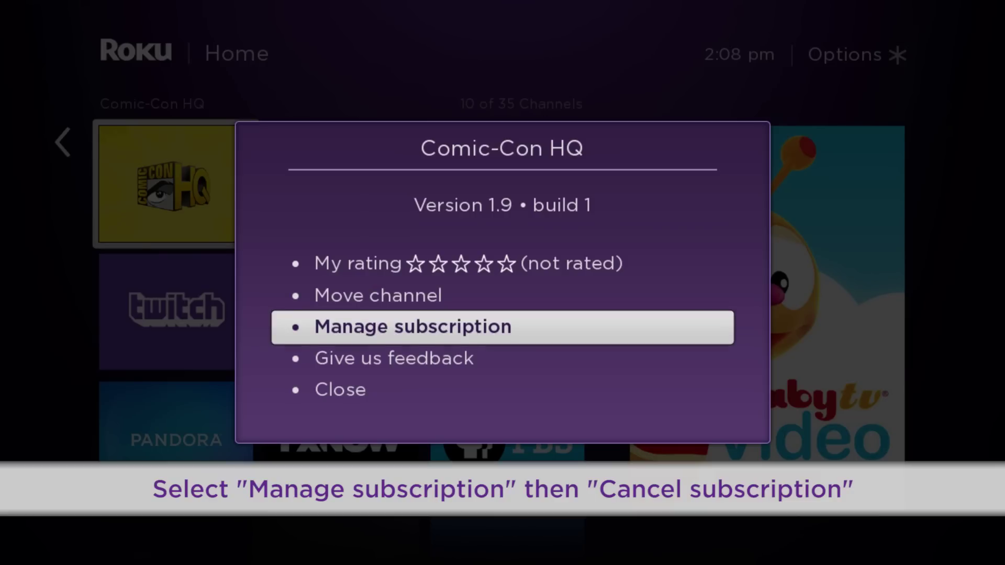
{"action": "key", "text": "Return"}
- Cancel the Comic-Con HQ Monthly subscription, confirm it, and dismiss the cancellation notice
{"action": "key", "text": "Up"}
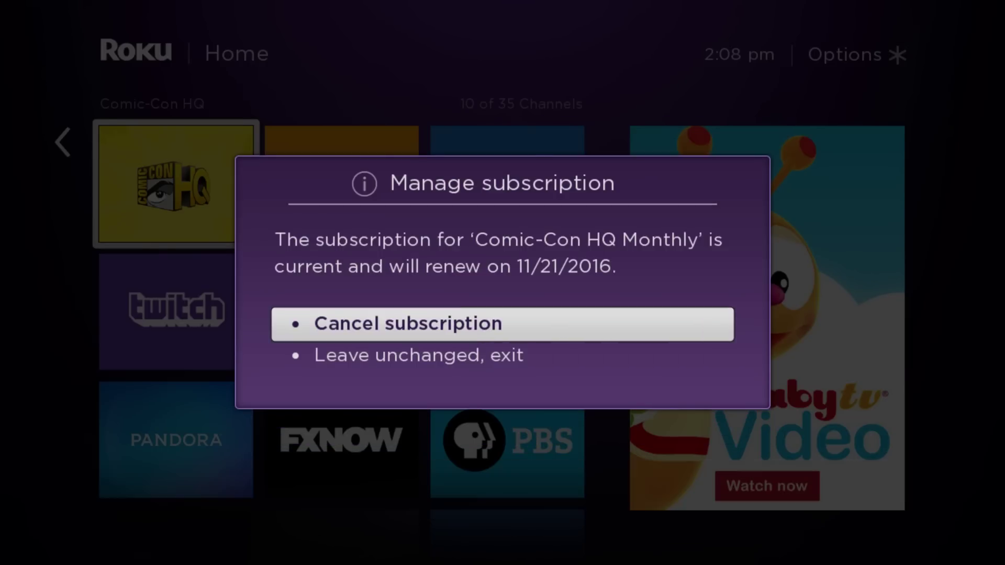
{"action": "key", "text": "Return"}
{"action": "key", "text": "Up"}
{"action": "key", "text": "Return"}
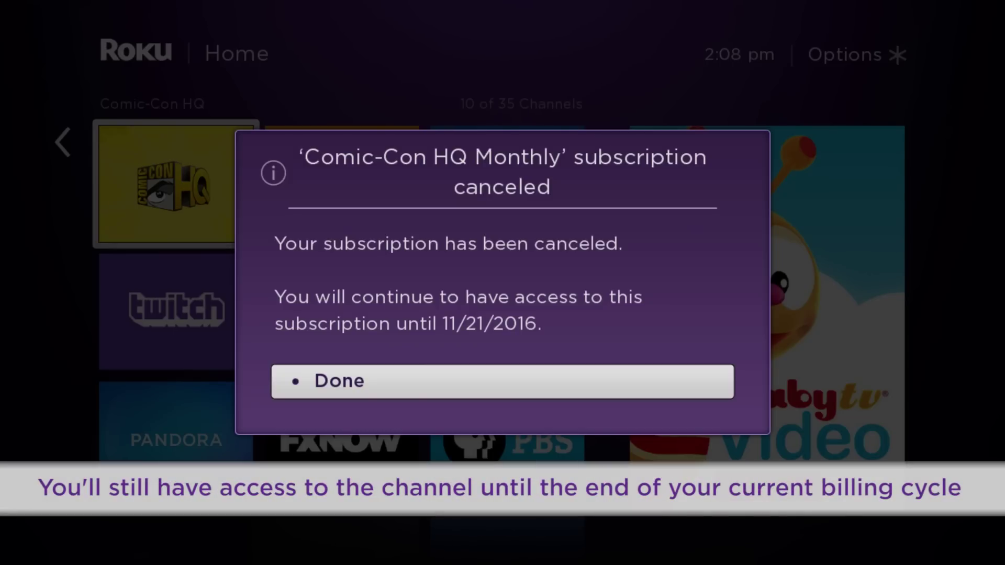
{"action": "key", "text": "Return"}
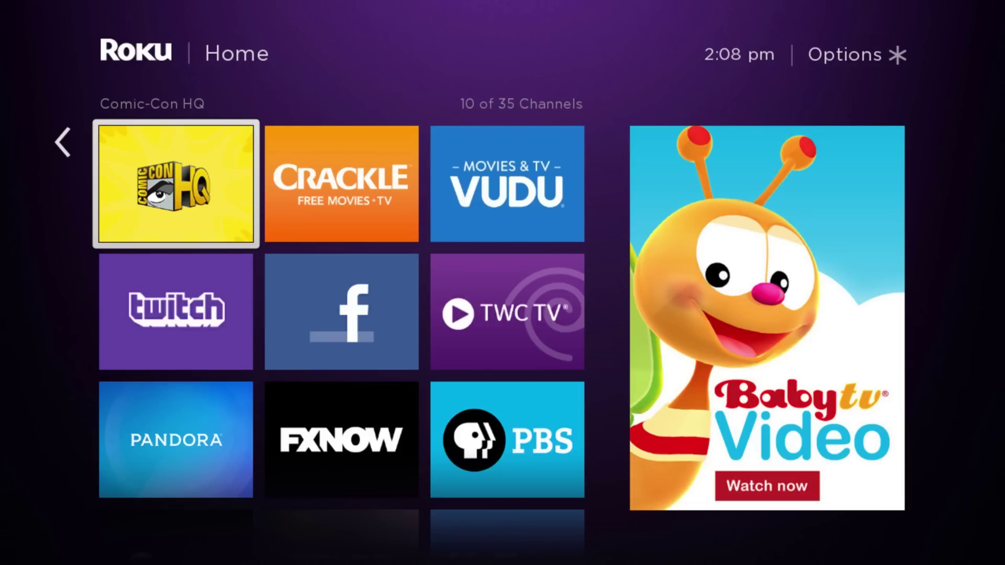
{"action": "key", "text": "asterisk"}
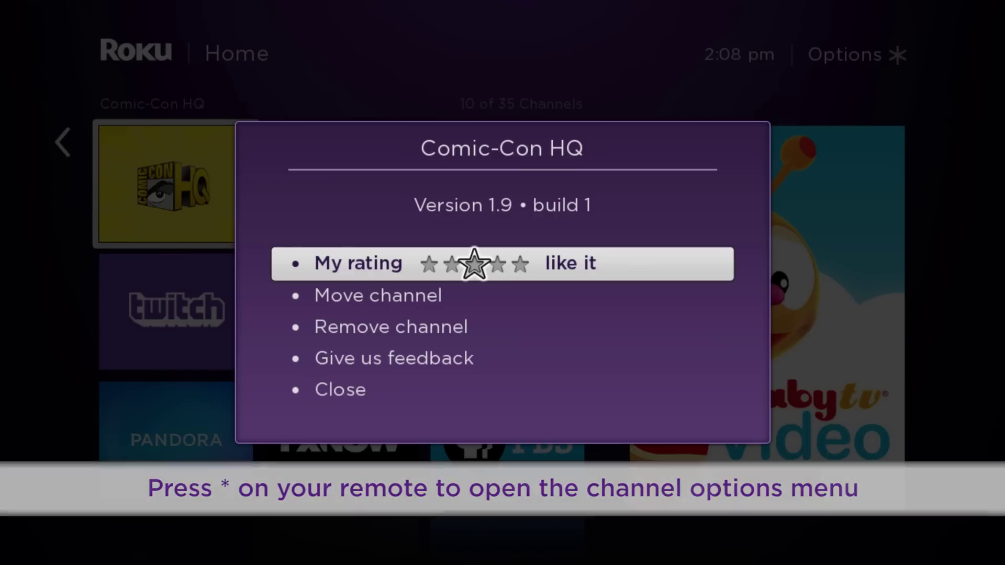
- Choose Remove channel for Comic-Con HQ and confirm the removal
{"action": "key", "text": "Down"}
{"action": "key", "text": "Down"}
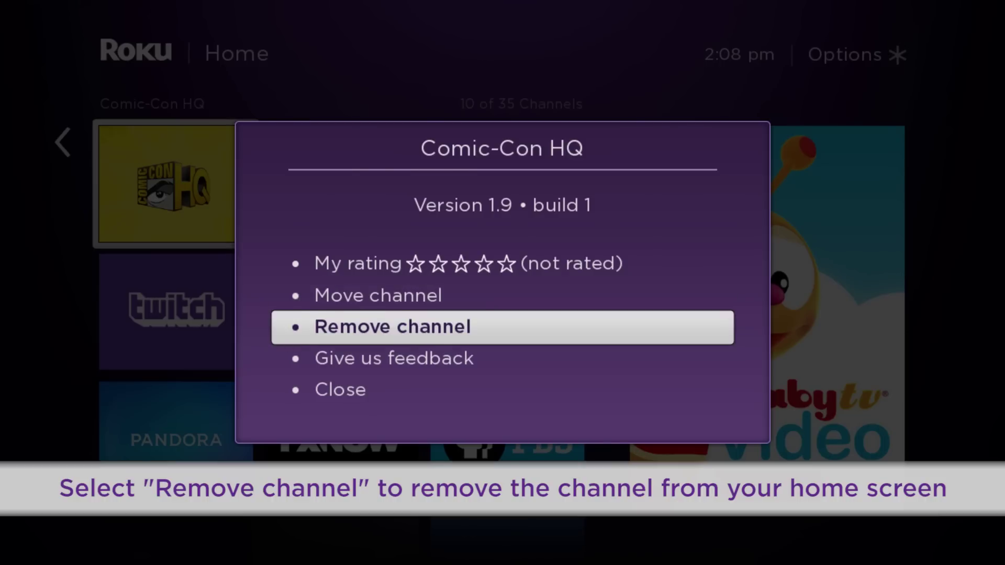
{"action": "key", "text": "Return"}
{"action": "key", "text": "Up"}
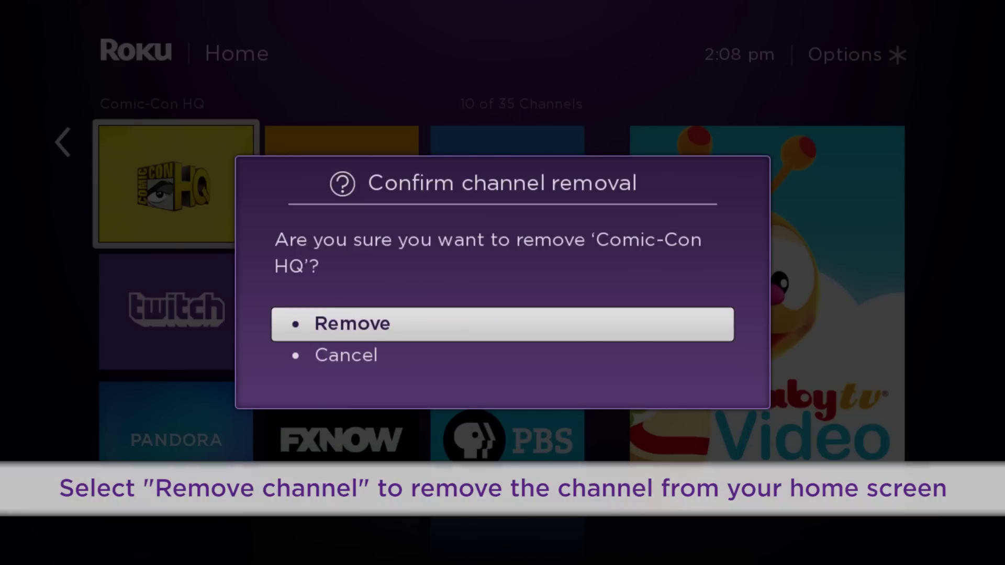
{"action": "key", "text": "Return"}
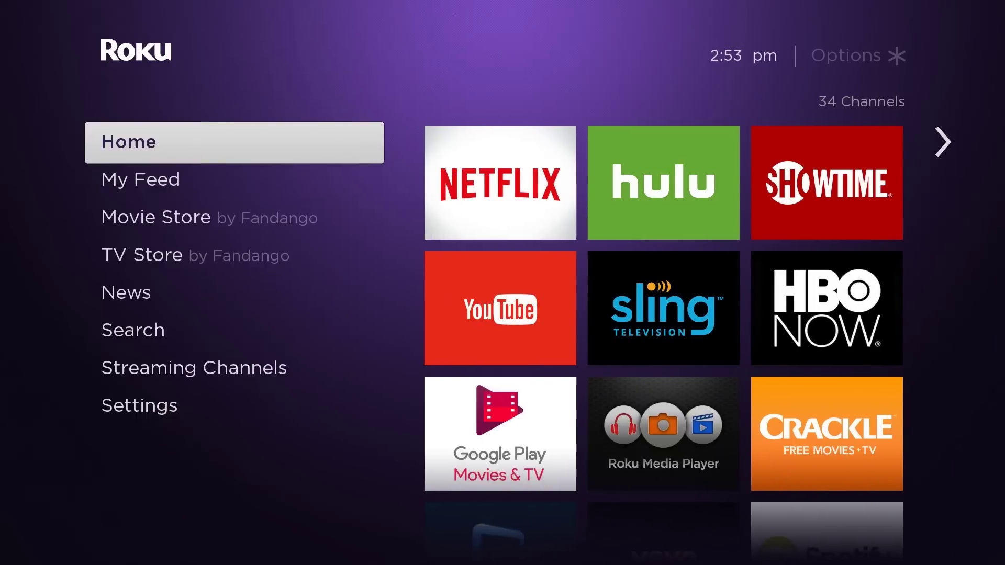
- Open the NFL channel's page from the Channel Store's Featured grid
{"action": "key", "text": "Down"}
{"action": "key", "text": "Down"}
{"action": "key", "text": "Down"}
{"action": "key", "text": "Down"}
{"action": "key", "text": "Down"}
{"action": "key", "text": "Down"}
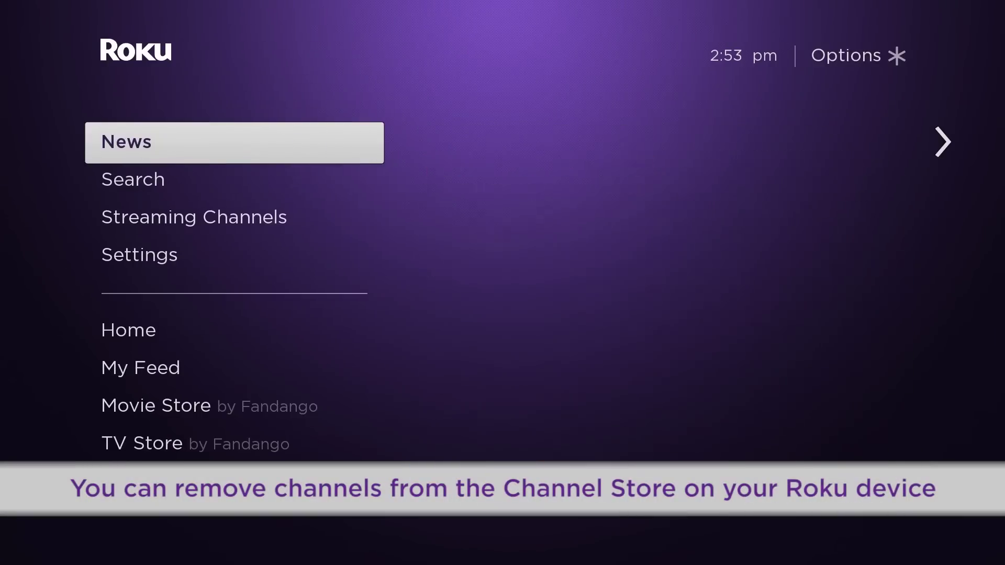
{"action": "key", "text": "Return"}
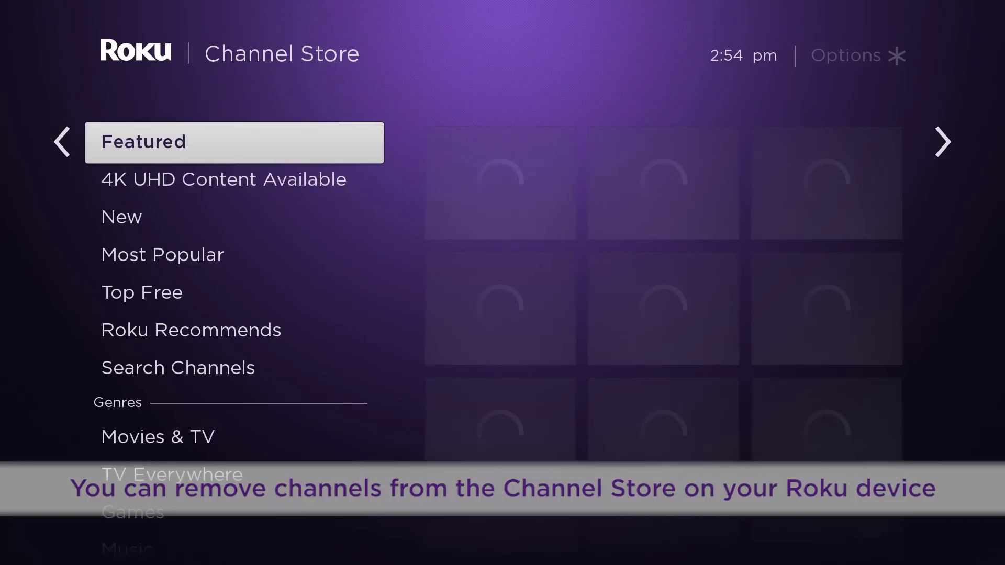
{"action": "key", "text": "Right"}
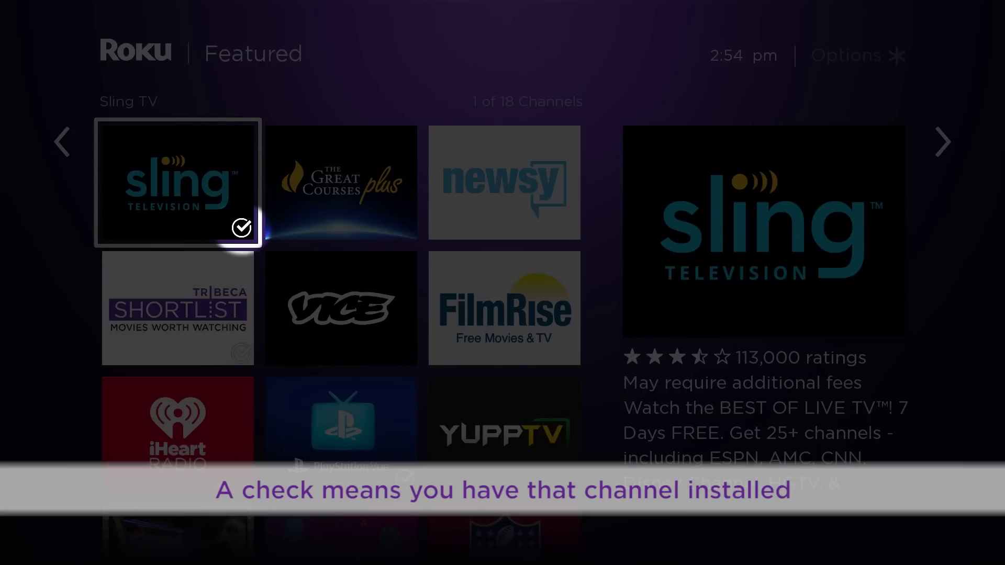
{"action": "key", "text": "Down"}
{"action": "key", "text": "Down"}
{"action": "key", "text": "Down"}
{"action": "key", "text": "Right"}
{"action": "key", "text": "Right"}
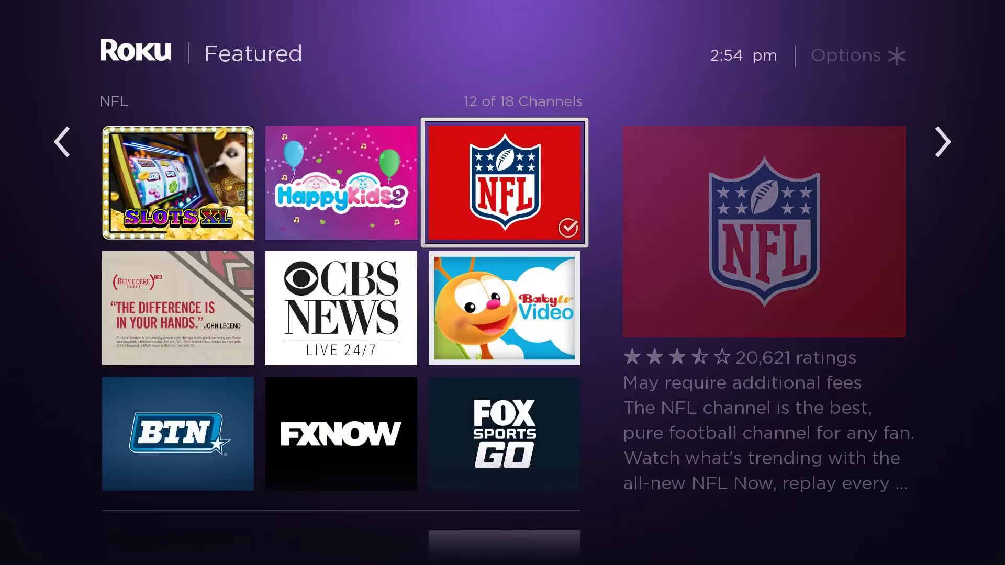
{"action": "key", "text": "Return"}
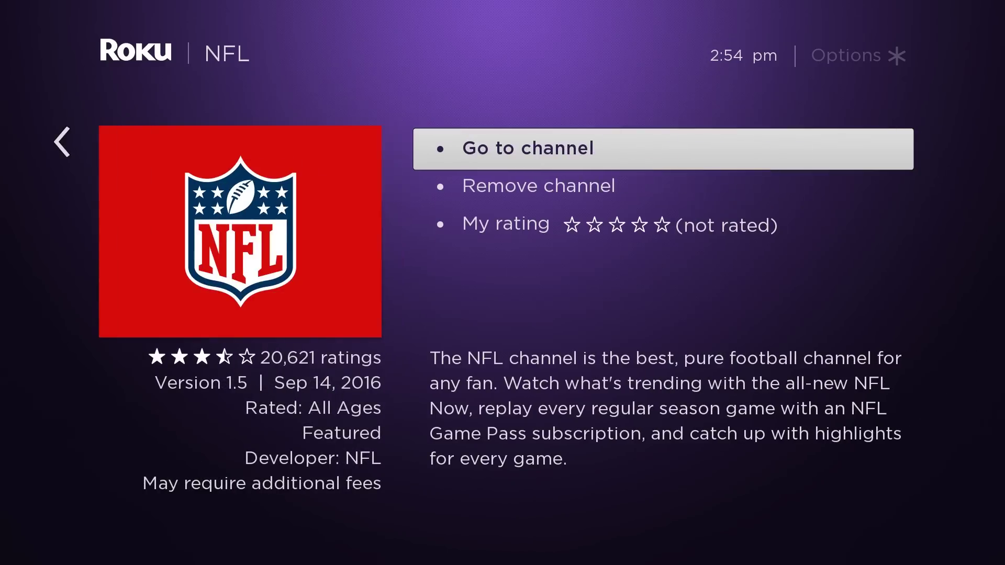
- Remove the NFL channel from its Channel Store page and confirm
{"action": "key", "text": "Down"}
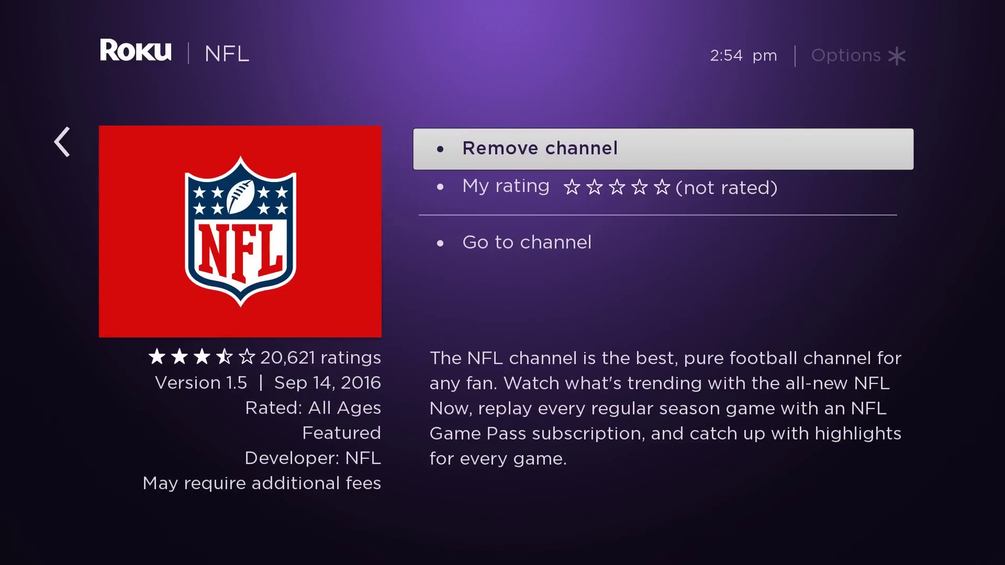
{"action": "key", "text": "Return"}
{"action": "key", "text": "Up"}
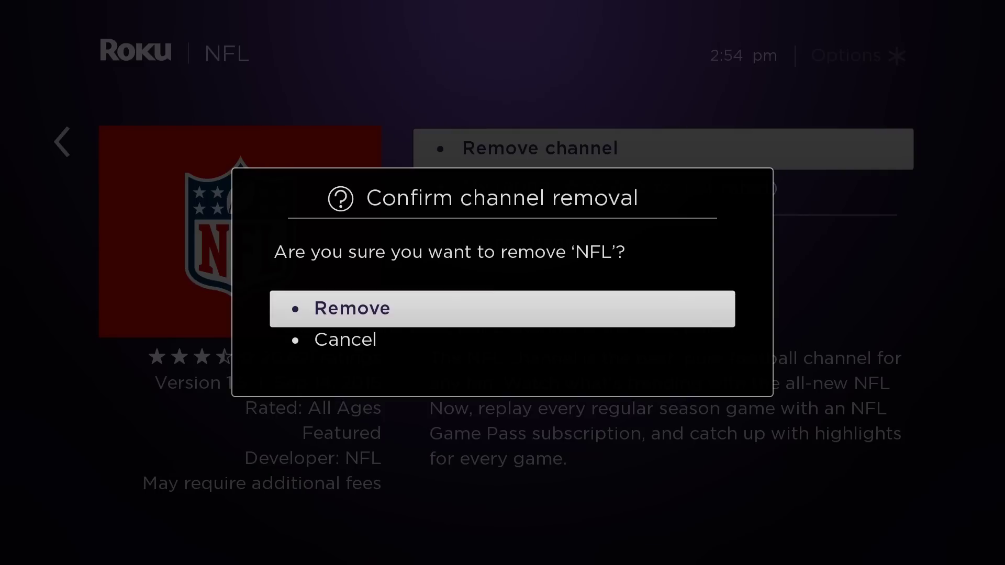
{"action": "key", "text": "Return"}
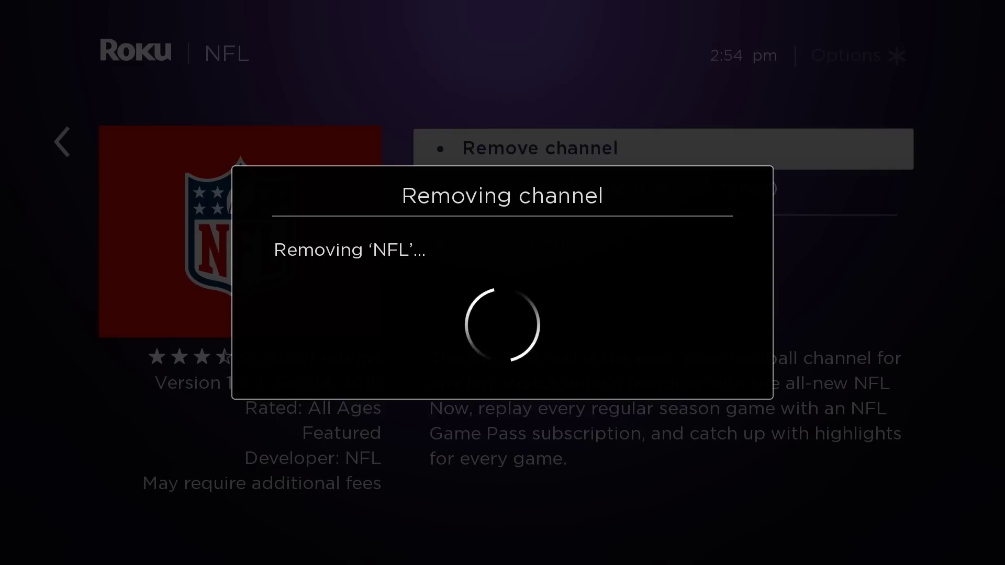